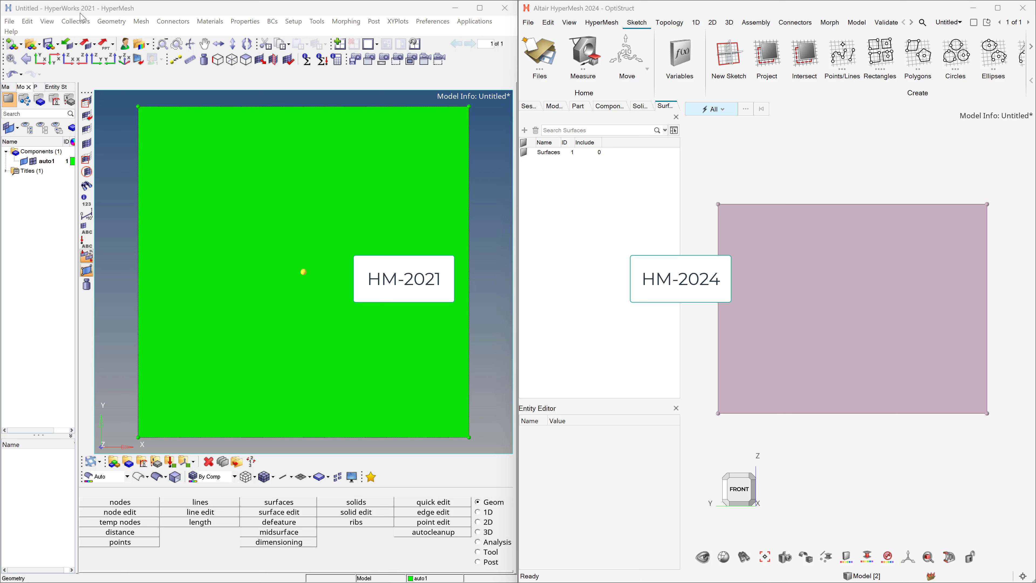
Show the surface creation tools in HyperMesh 2021 beside the HyperMesh 2024 window
{"action": "left_click", "coordinate": [79, 14]}
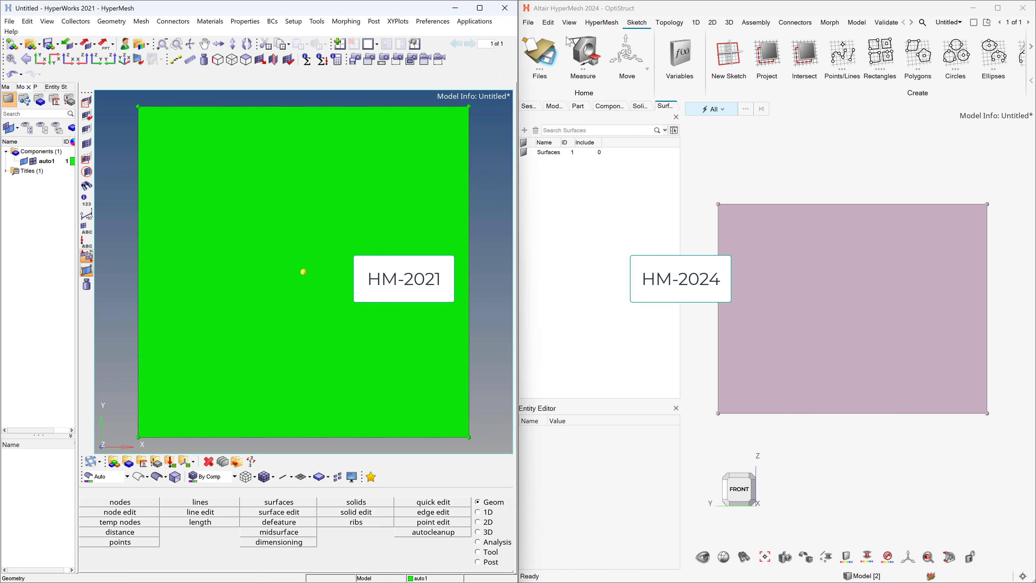
{"action": "left_click", "coordinate": [586, 15]}
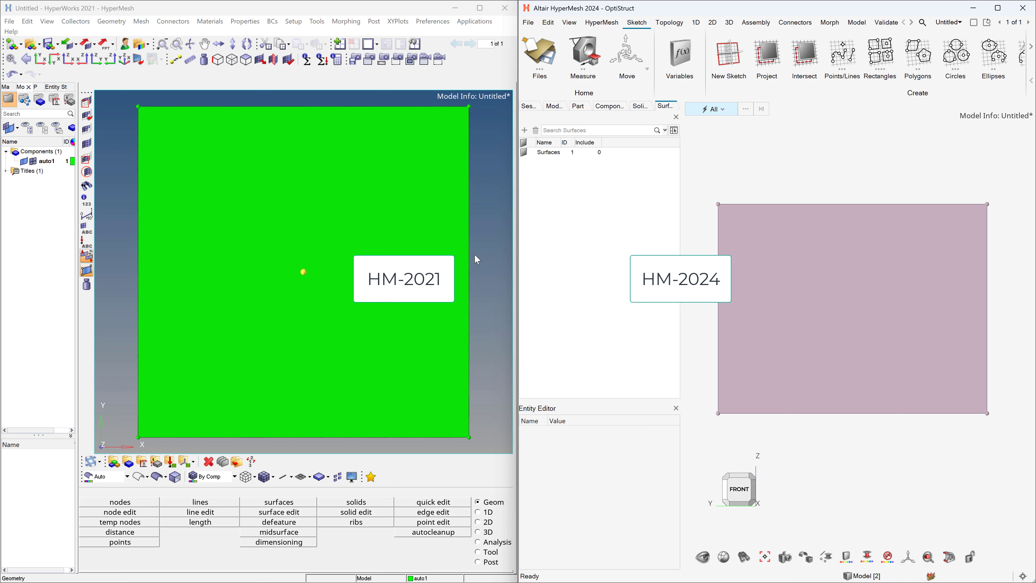
{"action": "scroll", "coordinate": [469, 257], "scroll_direction": "down", "scroll_amount": 5}
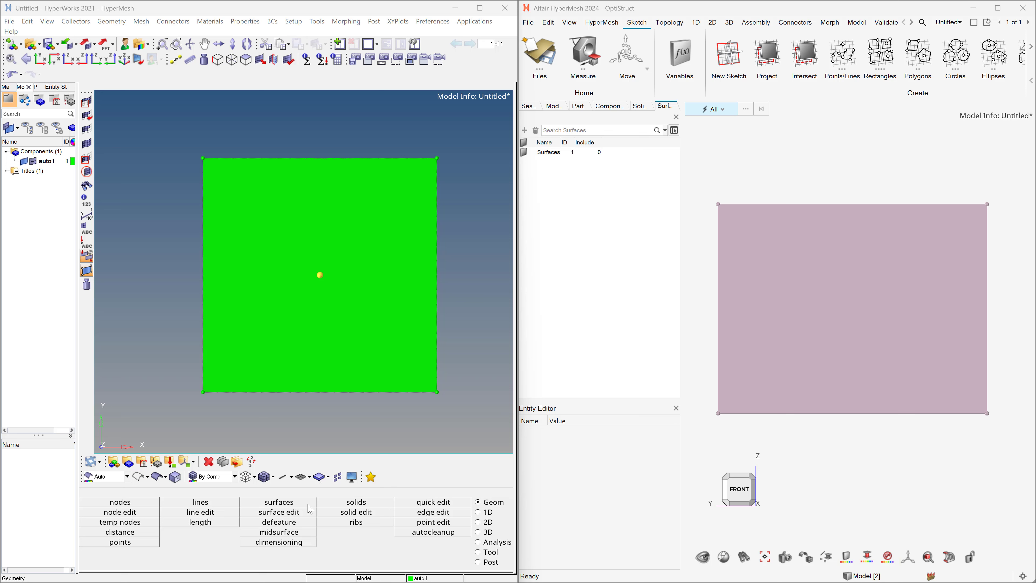
{"action": "left_click", "coordinate": [290, 502]}
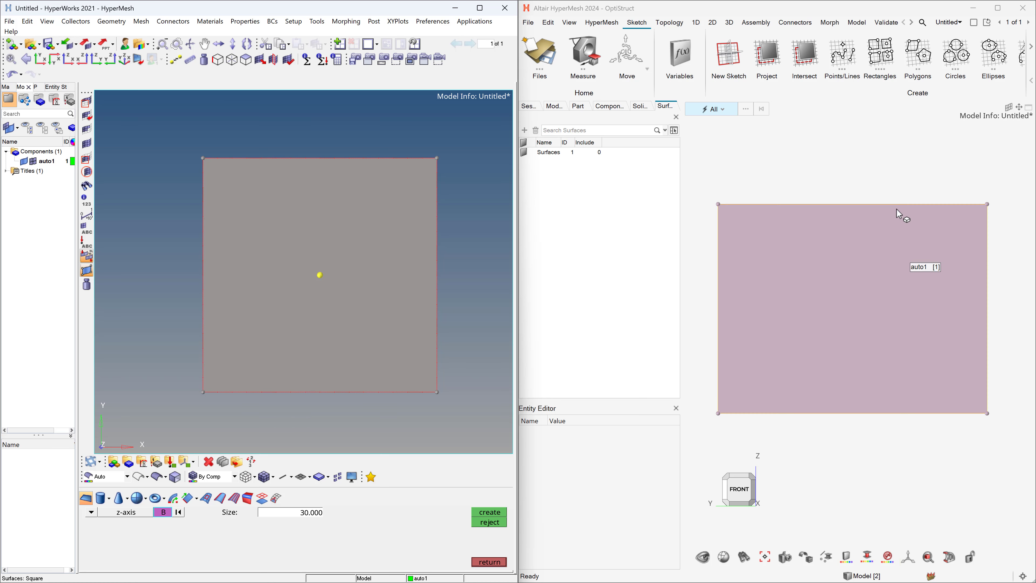
Switch to HyperMesh 2024 and view its 2D meshing tools, including the BatchMesher variants
{"action": "left_click", "coordinate": [866, 188]}
{"action": "scroll", "coordinate": [867, 189], "scroll_direction": "down", "scroll_amount": 2}
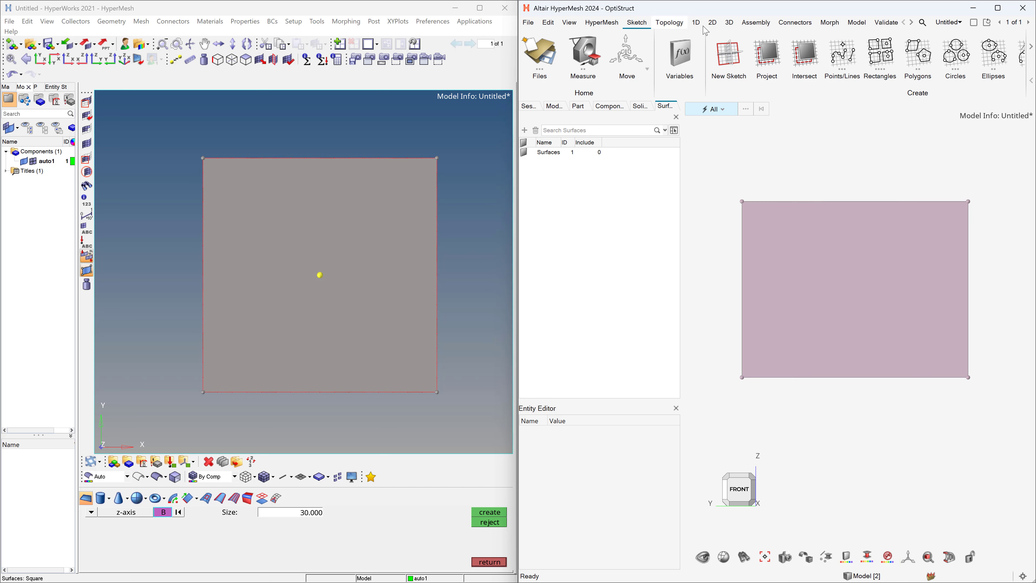
{"action": "left_click", "coordinate": [713, 22]}
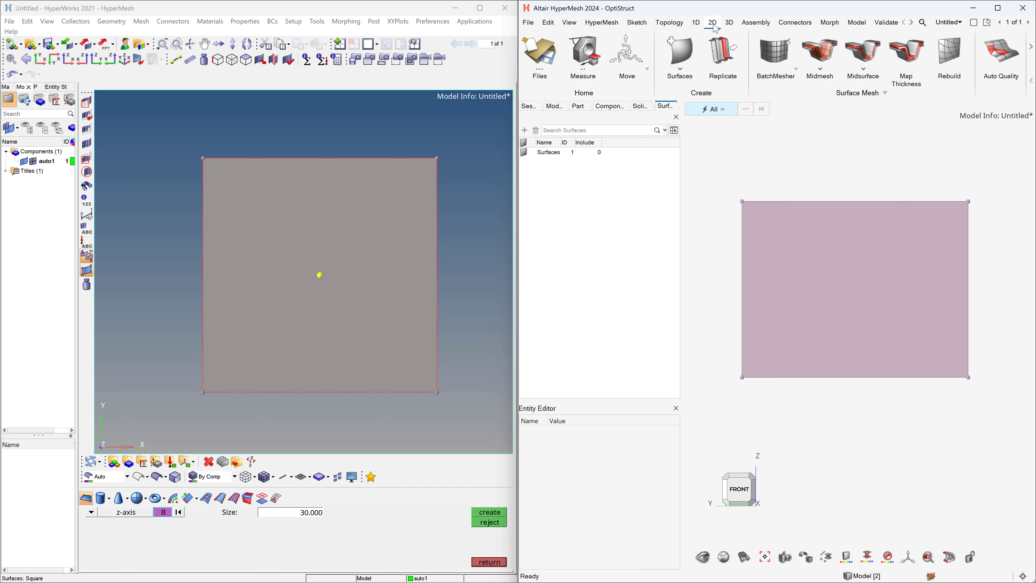
{"action": "left_click", "coordinate": [796, 70]}
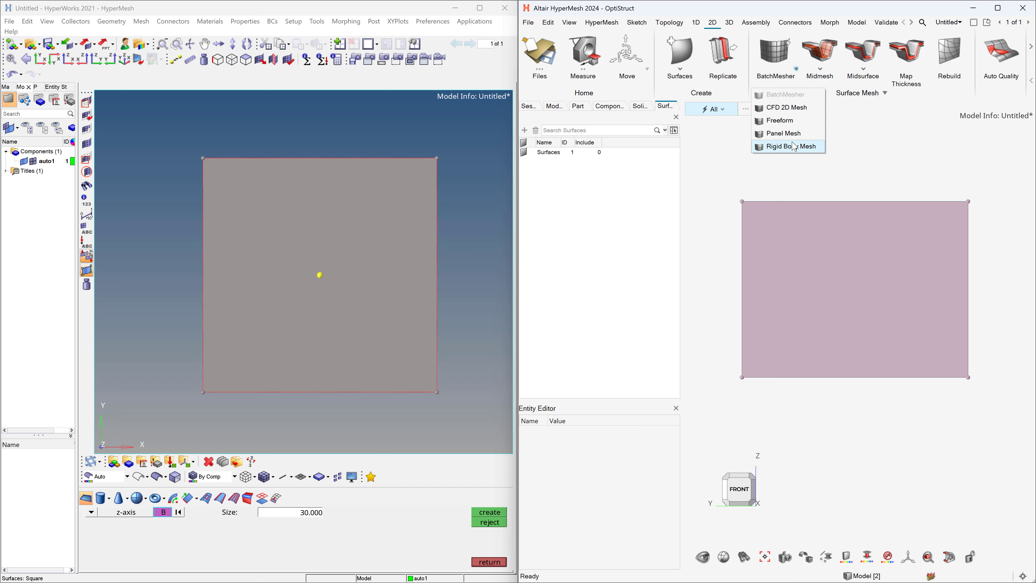
{"action": "left_click", "coordinate": [795, 147]}
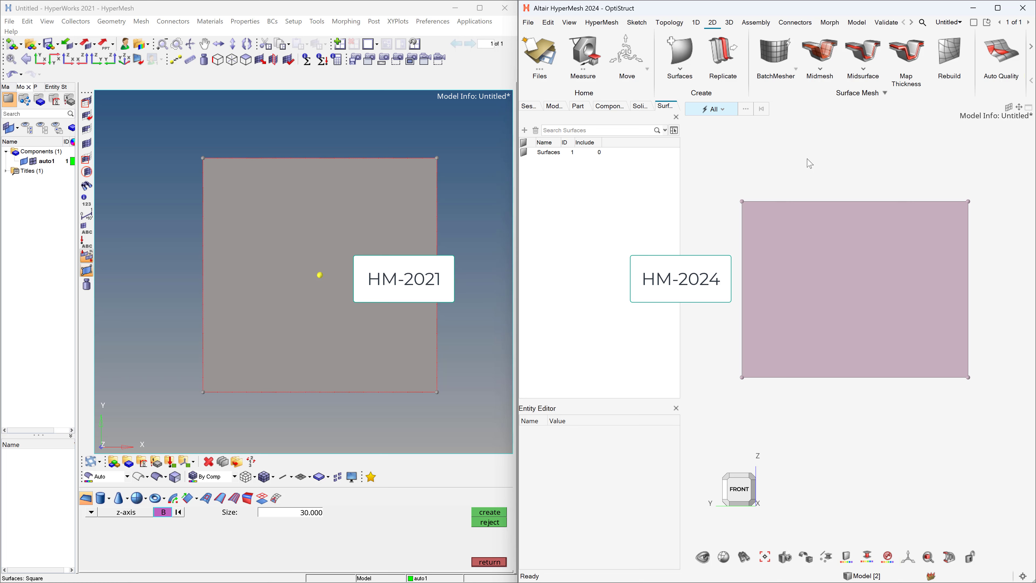
Launch HyperWorks 2021 and dismiss its Getting Started window
{"action": "key", "text": "super"}
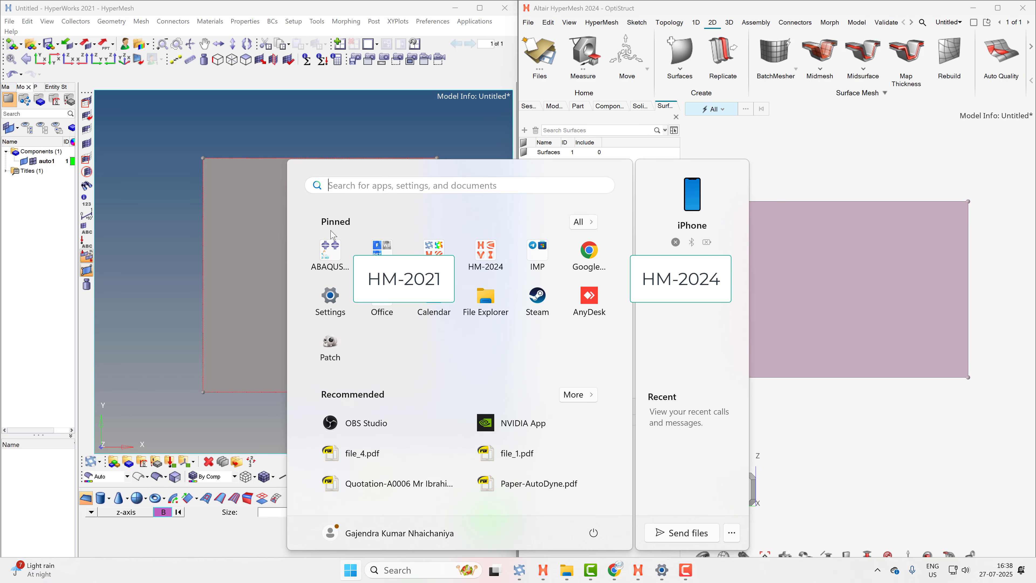
{"action": "left_click", "coordinate": [425, 254]}
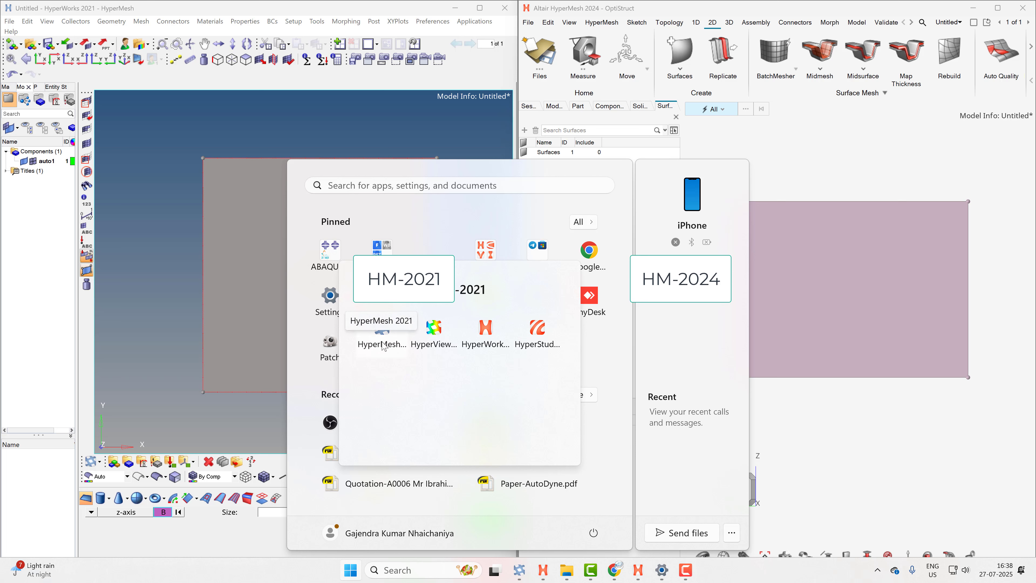
{"action": "left_click", "coordinate": [493, 344]}
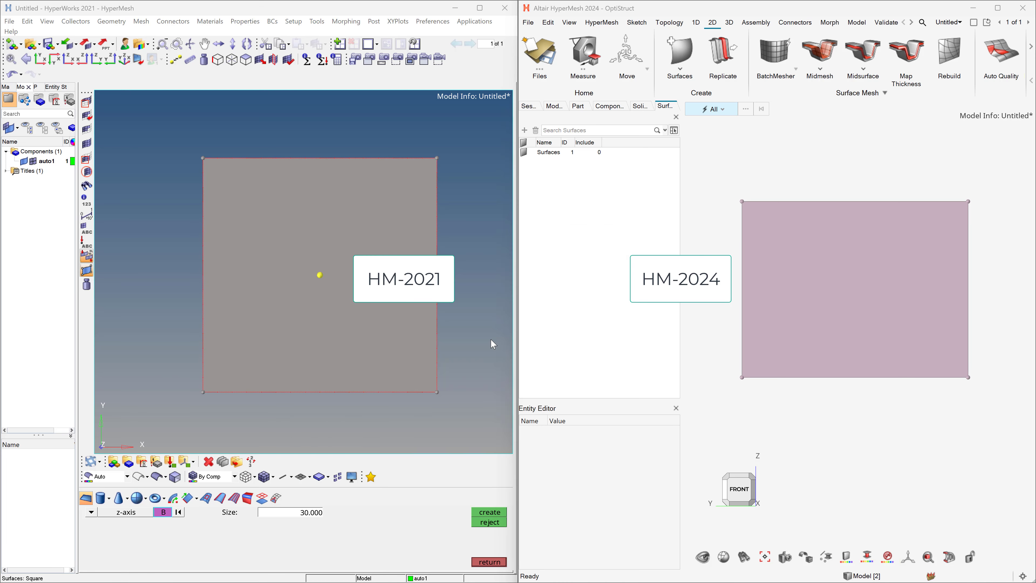
{"action": "left_click", "coordinate": [81, 8]}
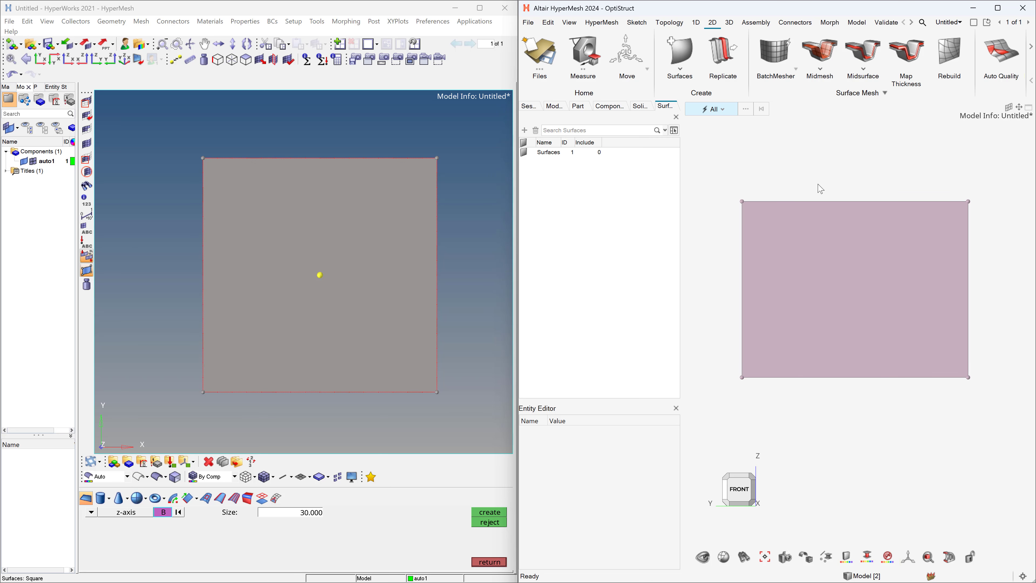
{"action": "key", "text": "super"}
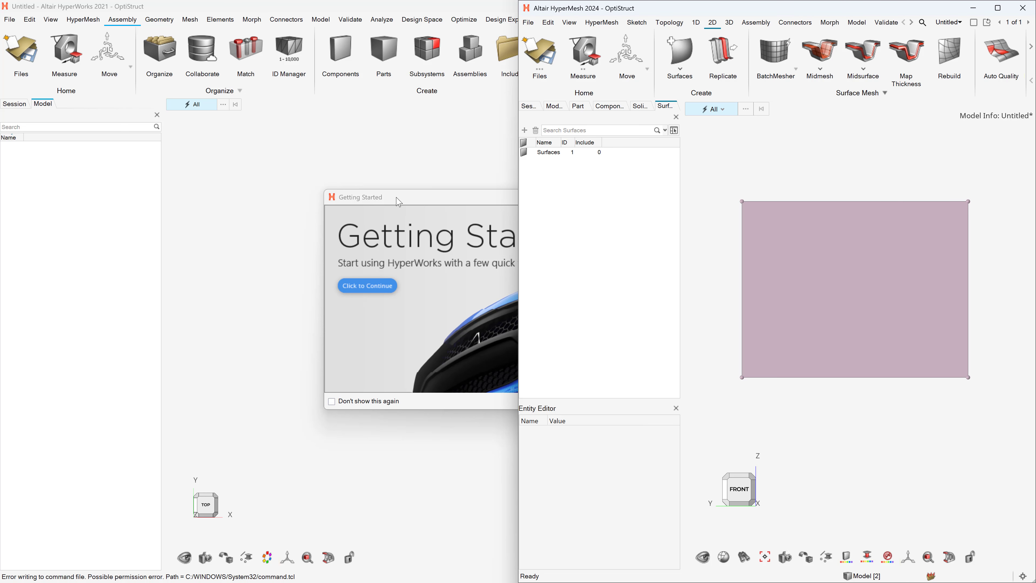
{"action": "left_click_drag", "start_coordinate": [399, 202], "coordinate": [293, 176]}
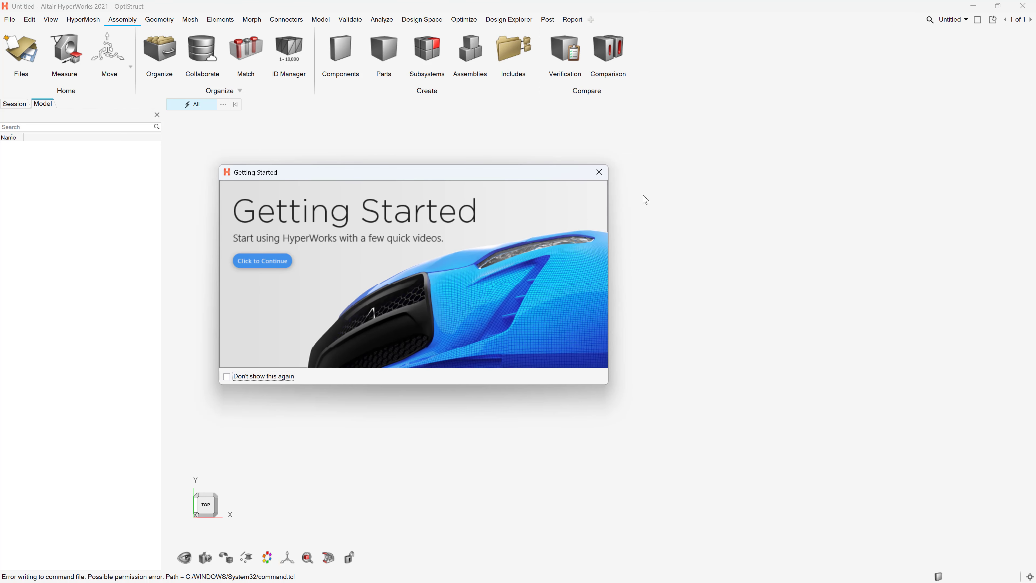
{"action": "left_click", "coordinate": [599, 172]}
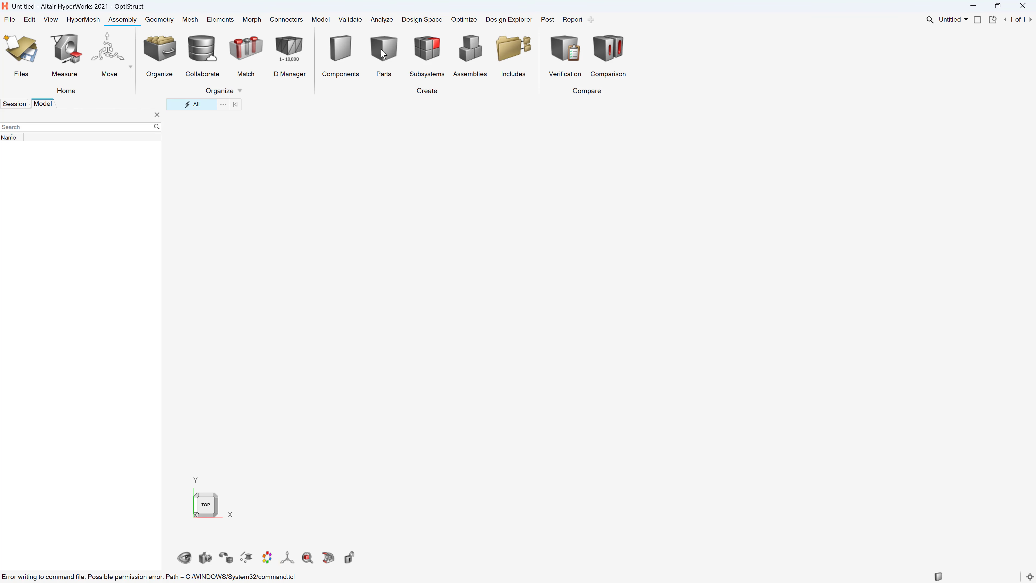
Review the client list, the geometry tools and the General 2D Mesh variants in HyperWorks 2021
{"action": "left_click", "coordinate": [87, 20]}
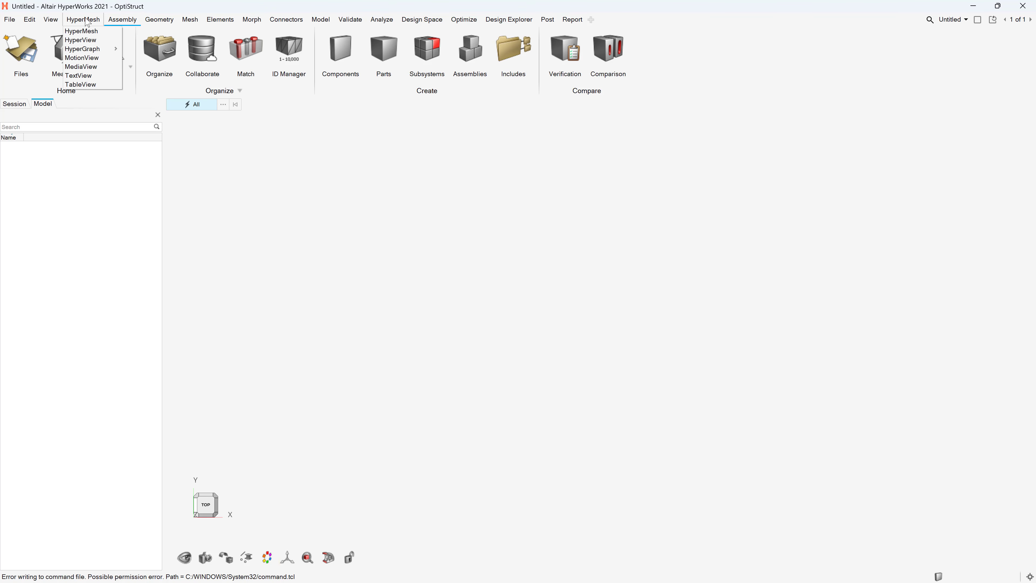
{"action": "left_click", "coordinate": [159, 20]}
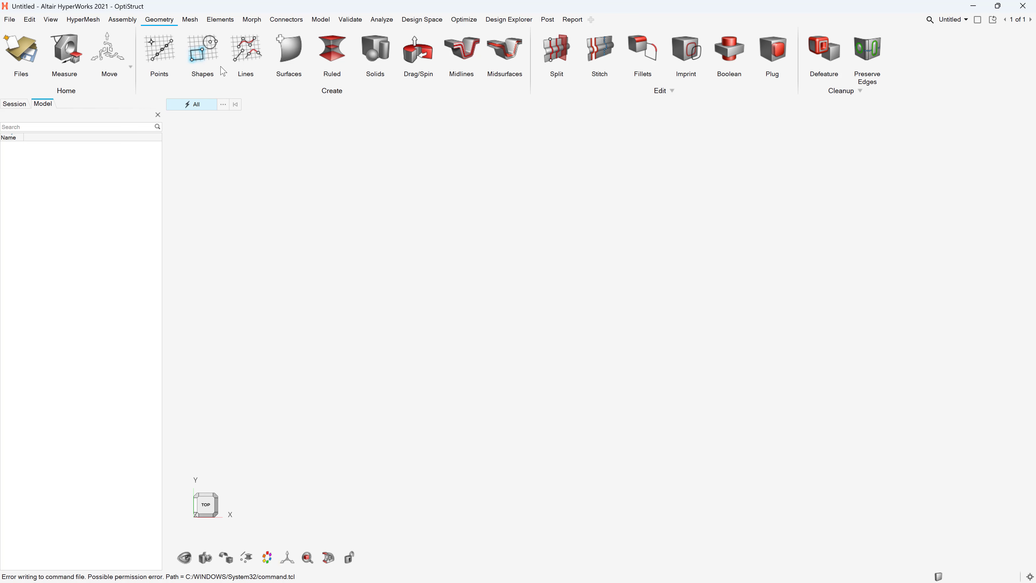
{"action": "left_click", "coordinate": [190, 20]}
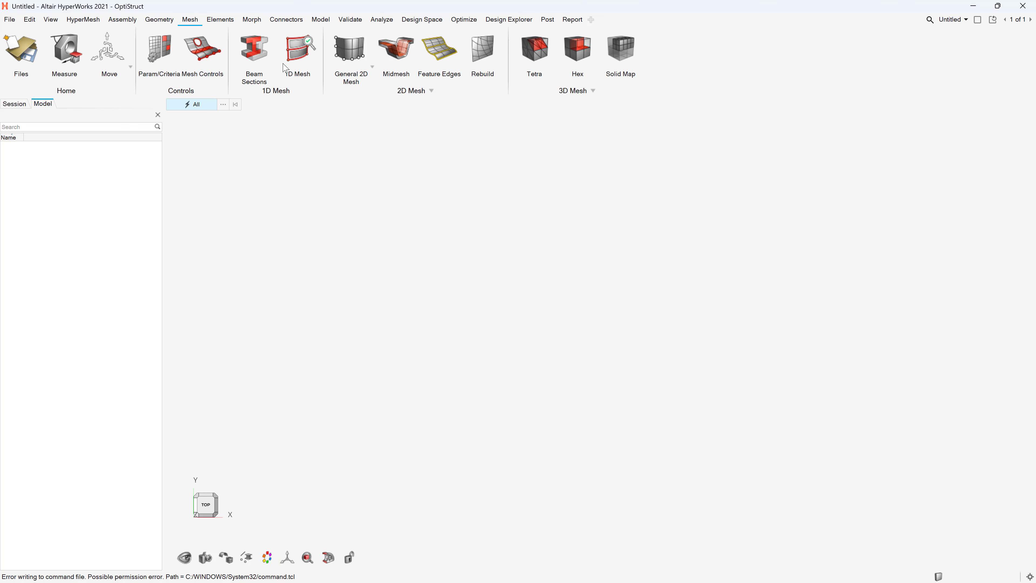
{"action": "left_click", "coordinate": [372, 67]}
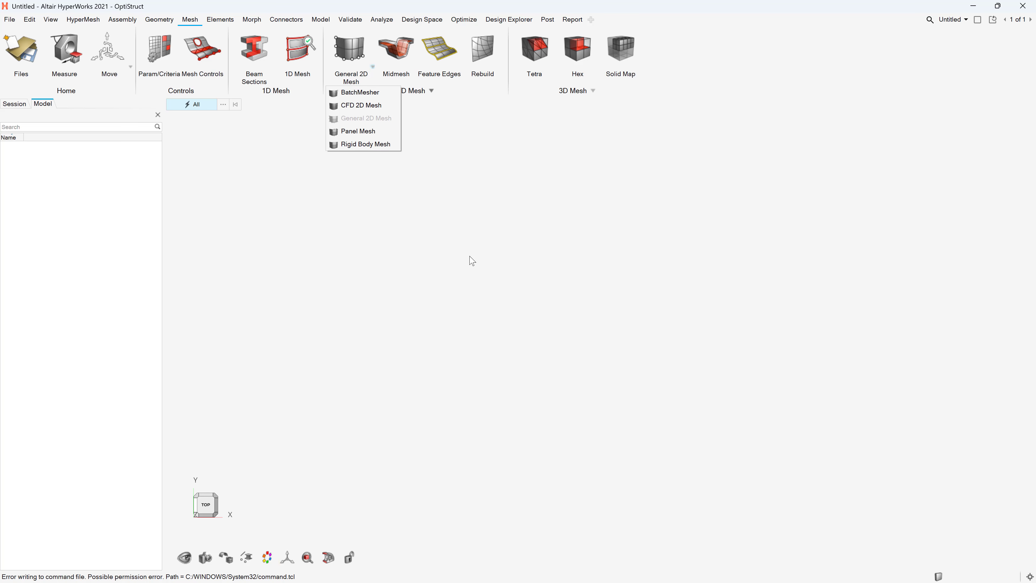
{"action": "left_click", "coordinate": [480, 257]}
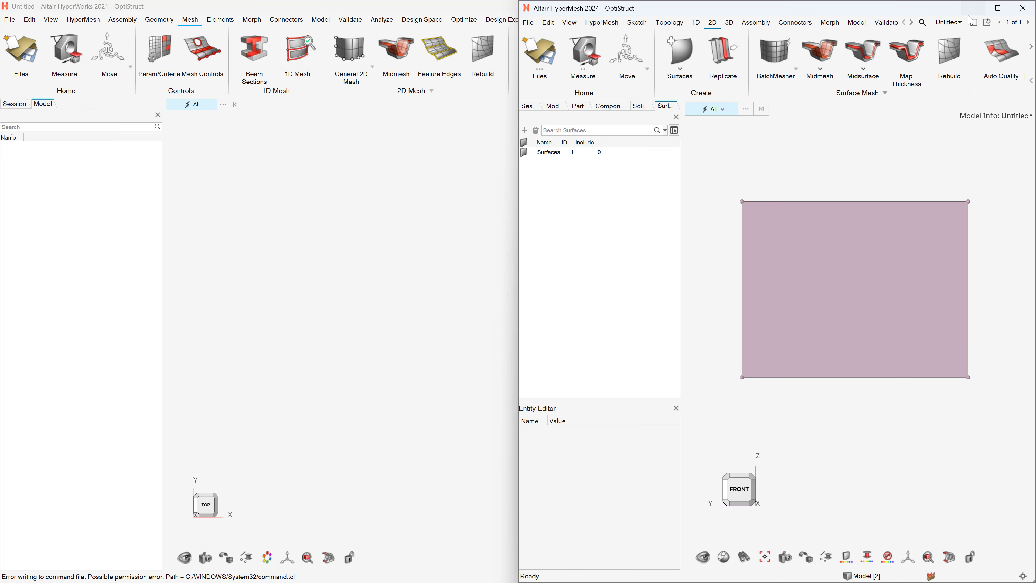
Maximize HyperMesh 2024 and review its 1D, 2D and 3D tools, the BatchMesher variants and the view options
{"action": "double_click", "coordinate": [902, 10]}
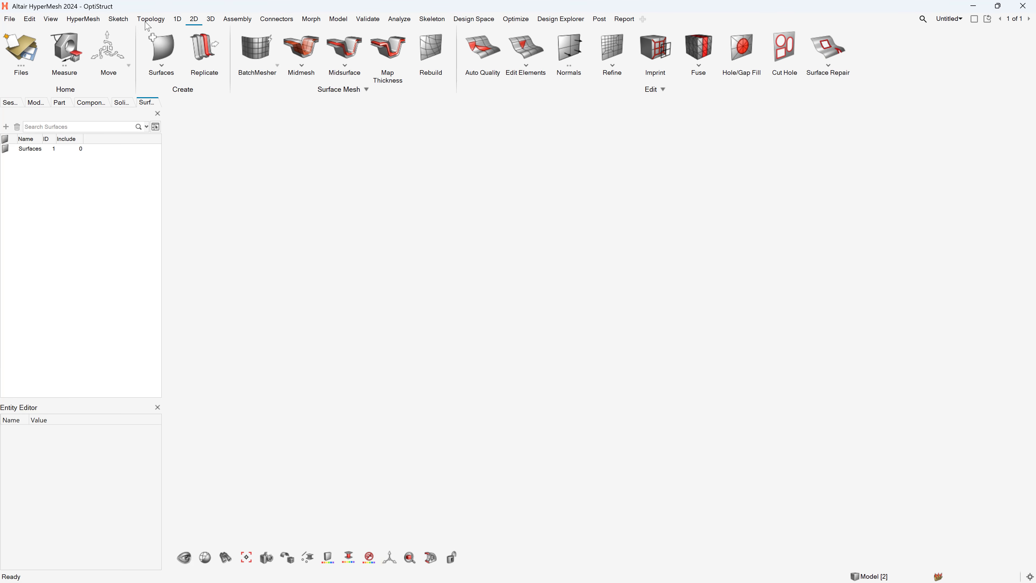
{"action": "left_click", "coordinate": [177, 20]}
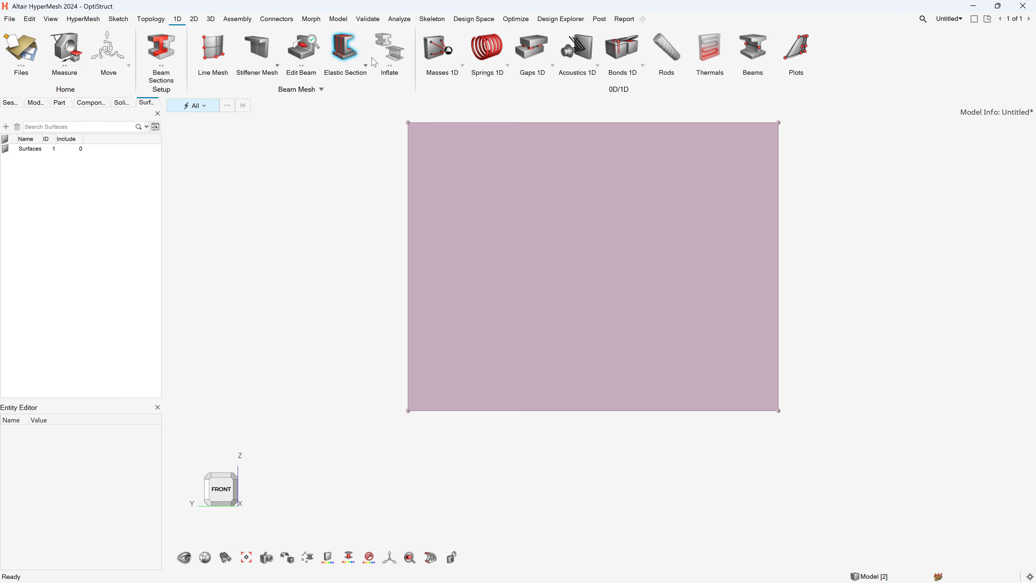
{"action": "left_click", "coordinate": [194, 20]}
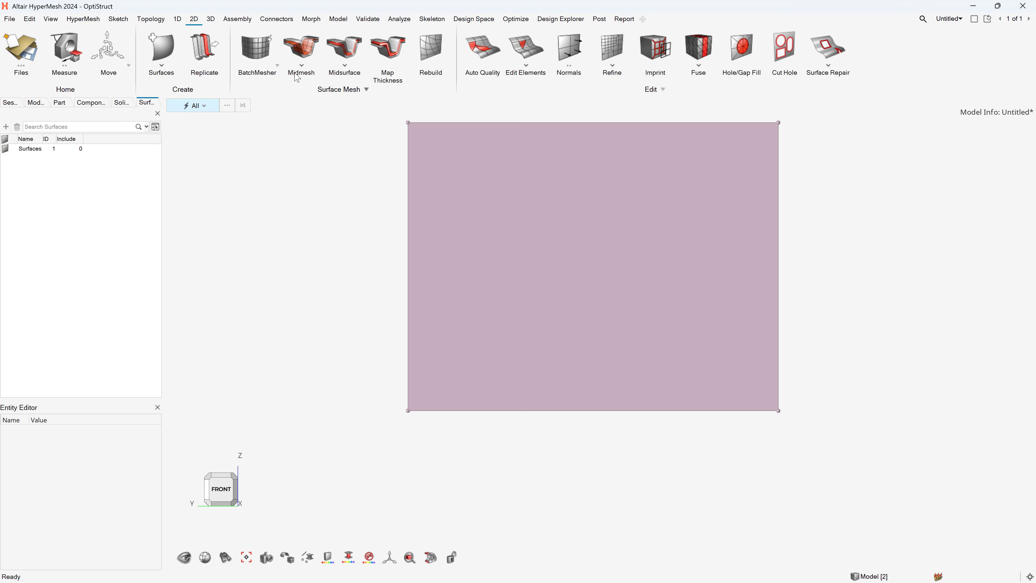
{"action": "left_click", "coordinate": [277, 66]}
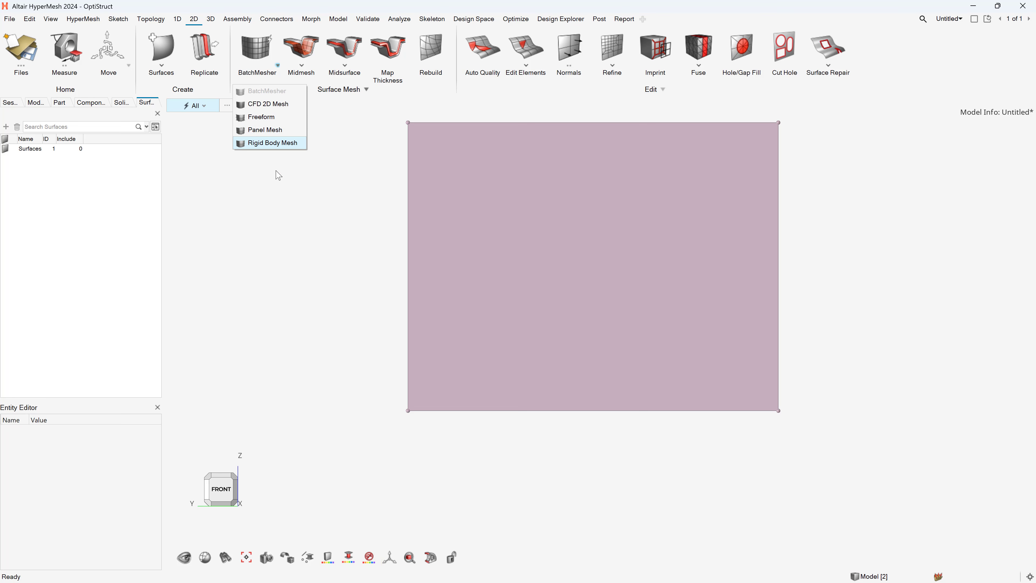
{"action": "left_click", "coordinate": [211, 19]}
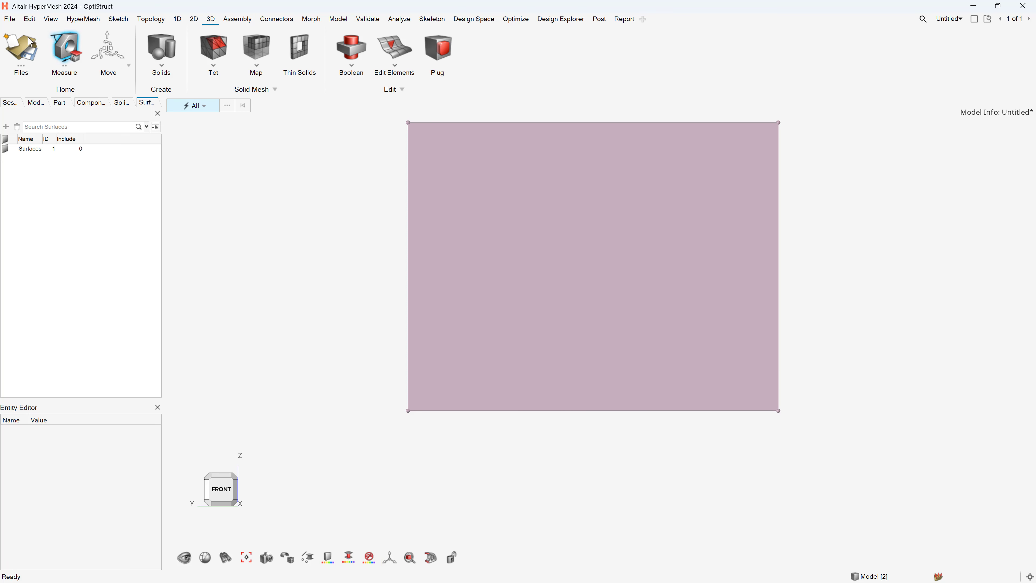
{"action": "left_click", "coordinate": [50, 20]}
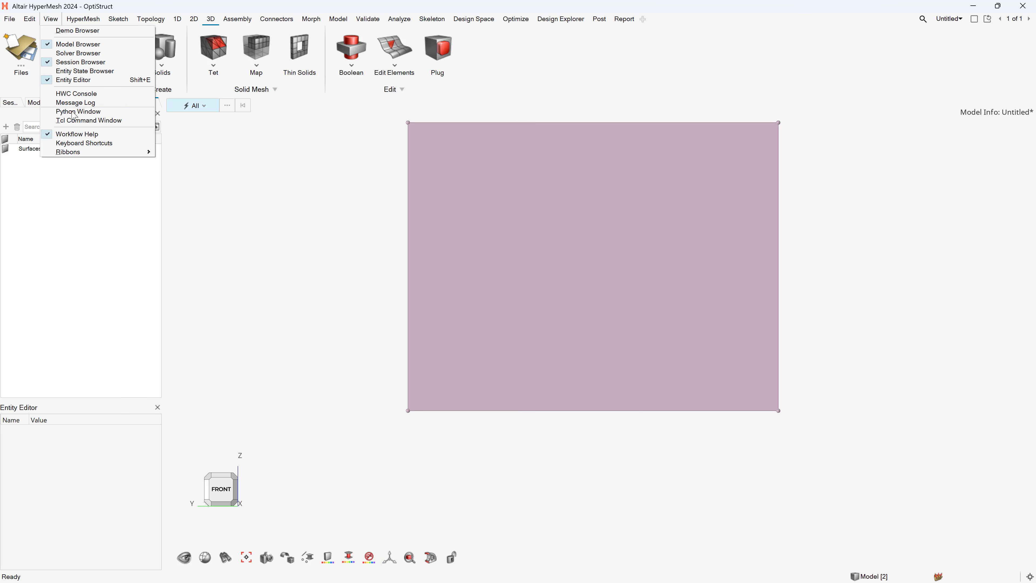
{"action": "left_click", "coordinate": [264, 324]}
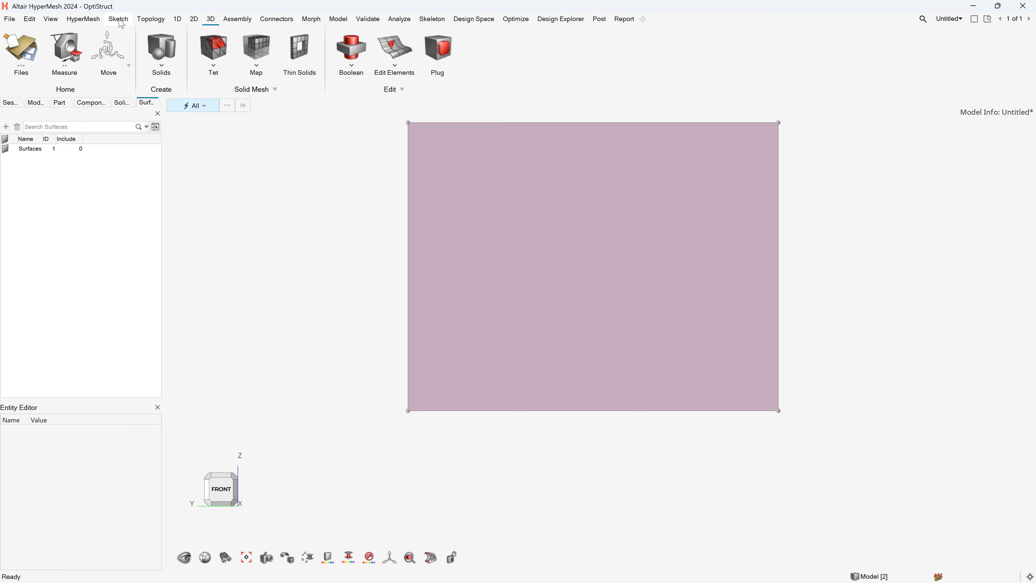
Start BatchMesher for surfaces and examine its element size, parameter and criteria options
{"action": "left_click", "coordinate": [194, 19]}
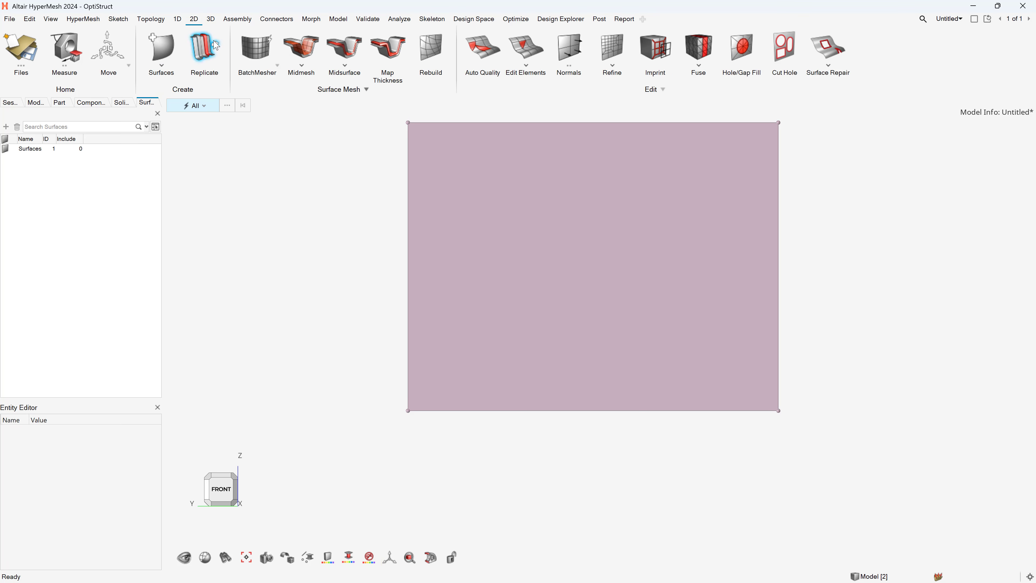
{"action": "left_click", "coordinate": [272, 66]}
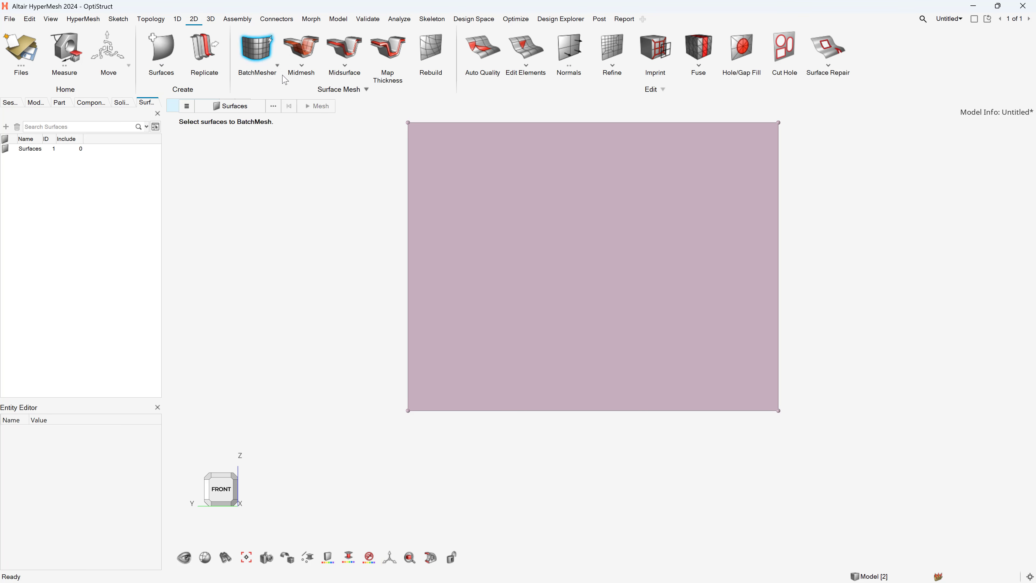
{"action": "left_click", "coordinate": [186, 107]}
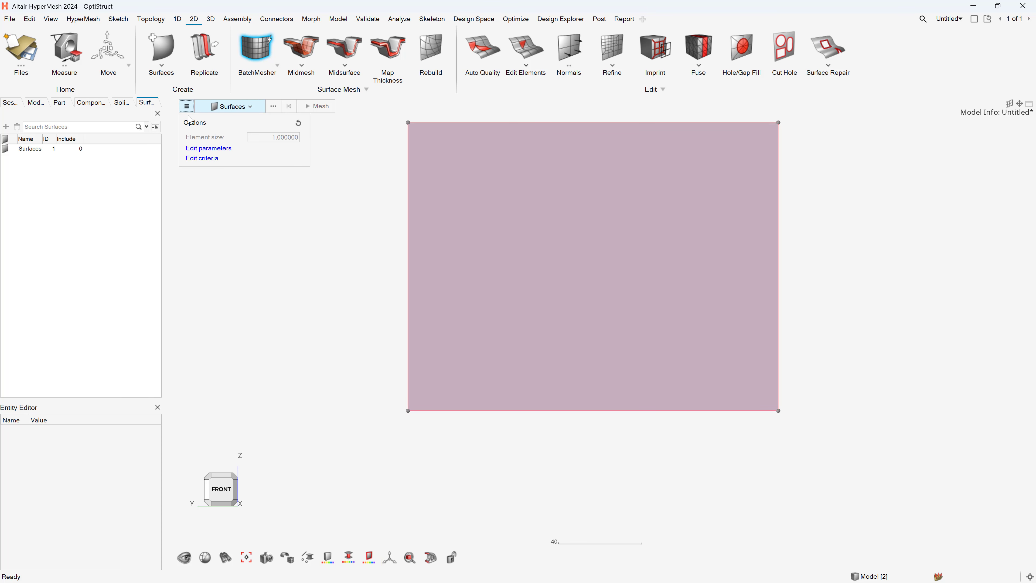
Switch to Freeform surface meshing and display its meshing options, including the adaptive mesh settings
{"action": "left_click", "coordinate": [278, 66]}
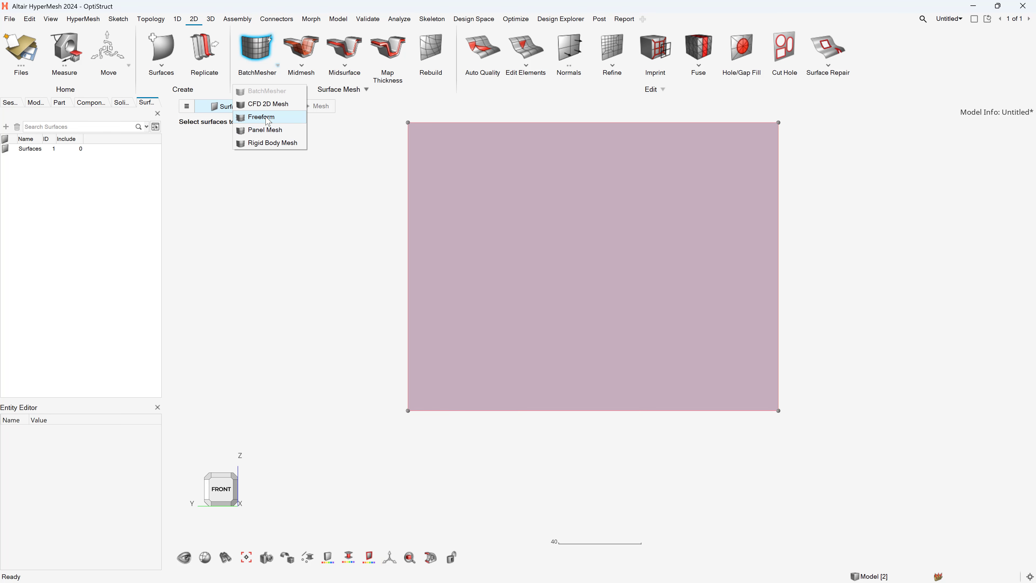
{"action": "left_click", "coordinate": [267, 120]}
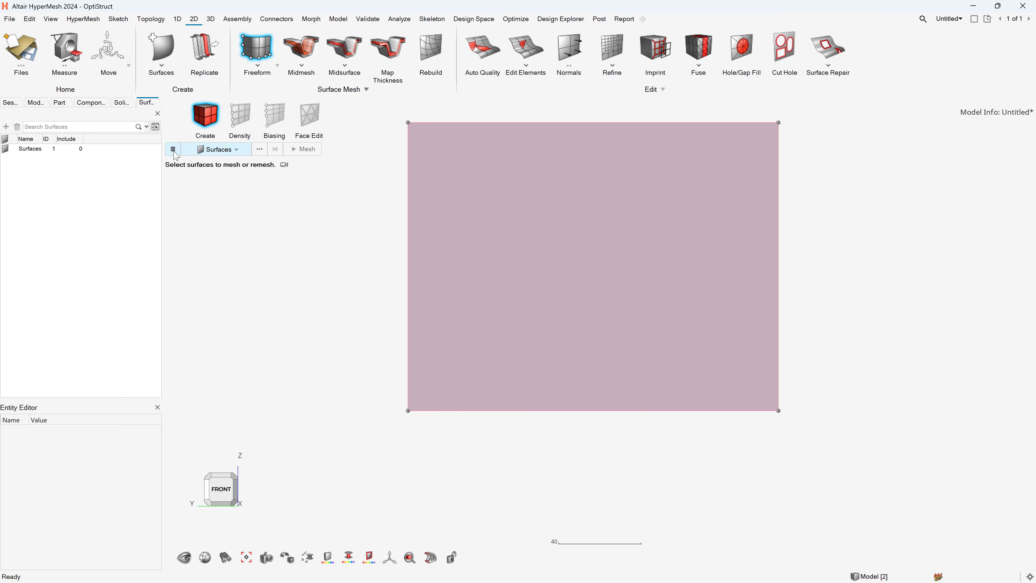
{"action": "left_click", "coordinate": [174, 150]}
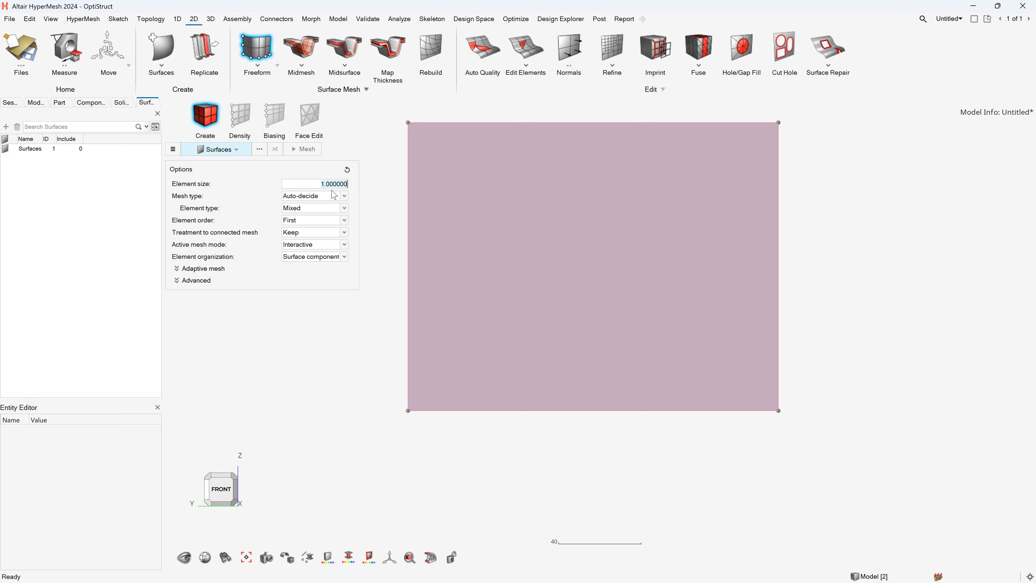
{"action": "left_click", "coordinate": [310, 209]}
{"action": "left_click", "coordinate": [308, 209]}
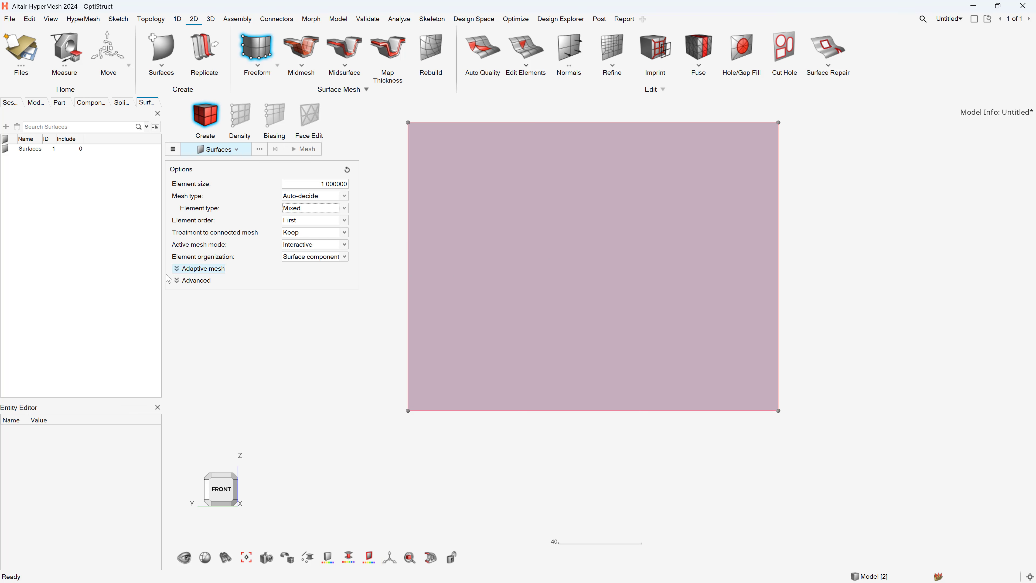
{"action": "left_click", "coordinate": [200, 268]}
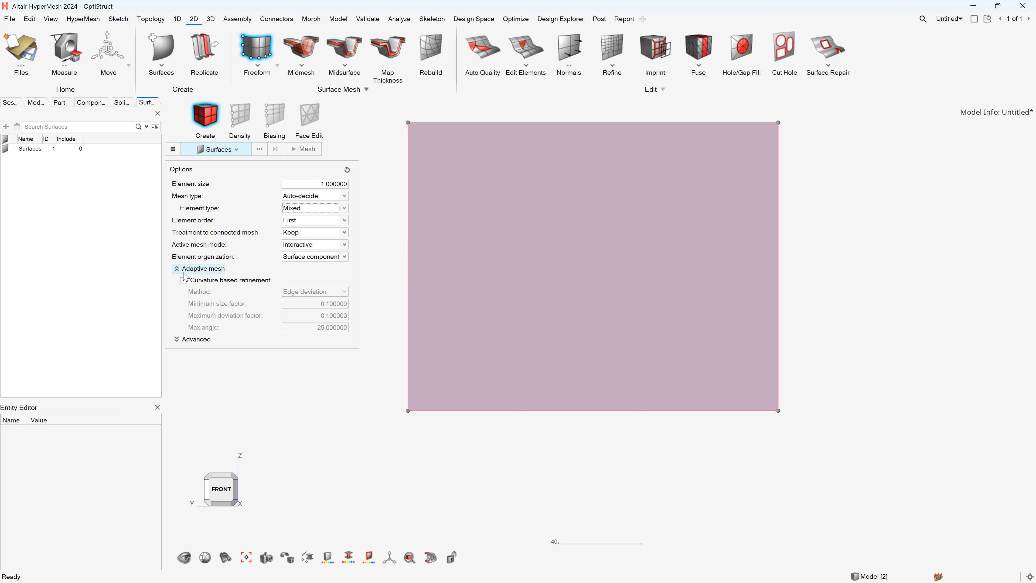
Expand the advanced settings of Freeform surface meshing and examine them together with the element size, mesh type and adaptive mesh options
{"action": "left_click", "coordinate": [179, 340]}
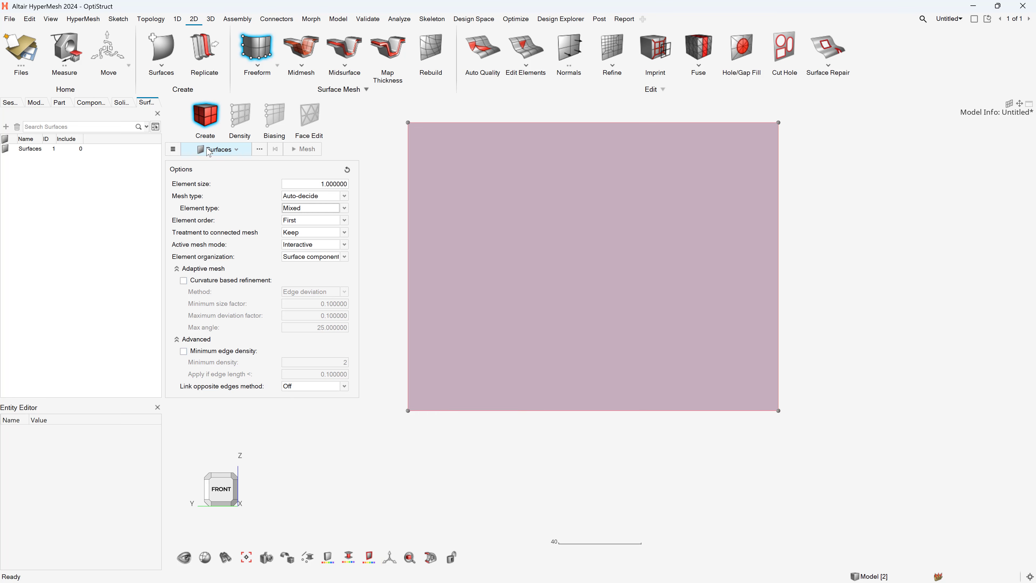
{"action": "left_click", "coordinate": [375, 140]}
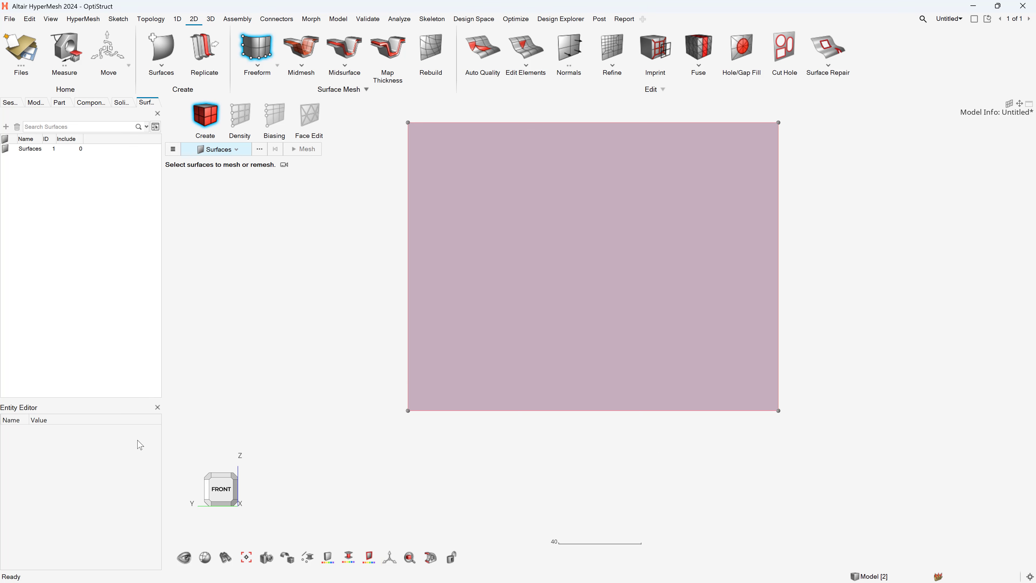
{"action": "left_click", "coordinate": [174, 149]}
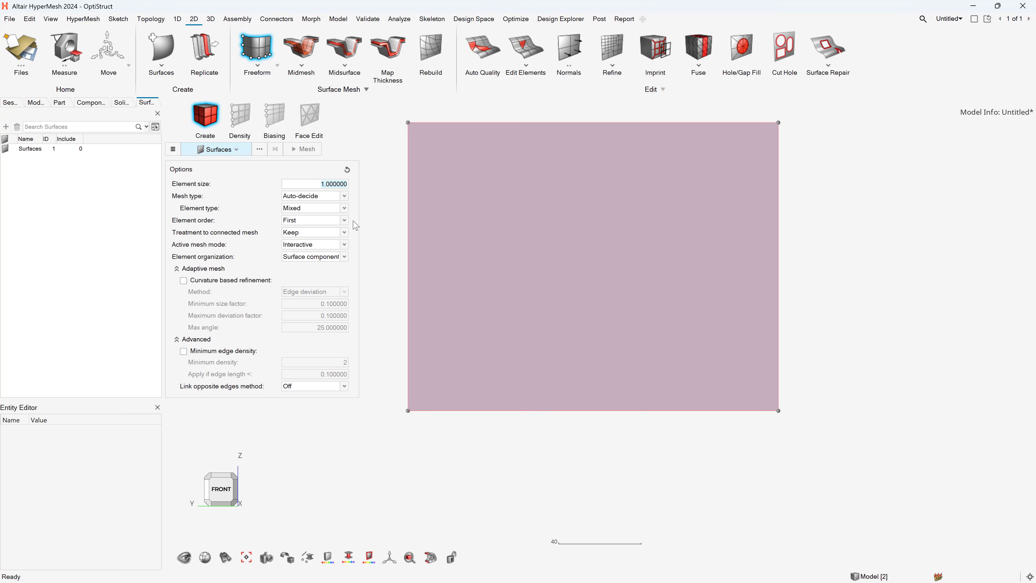
{"action": "left_click", "coordinate": [178, 444]}
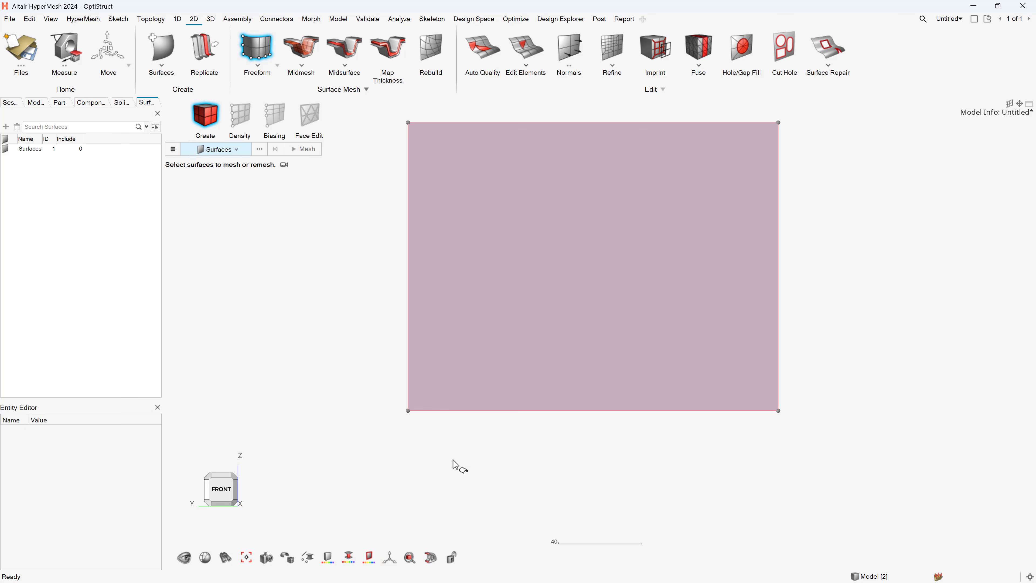
{"action": "left_click", "coordinate": [515, 356]}
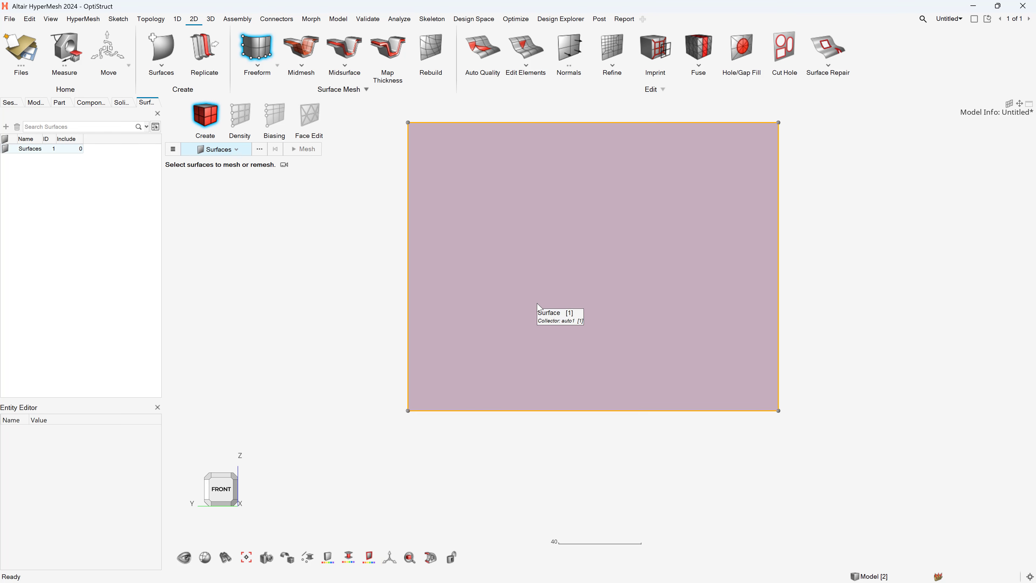
{"action": "left_click", "coordinate": [173, 149]}
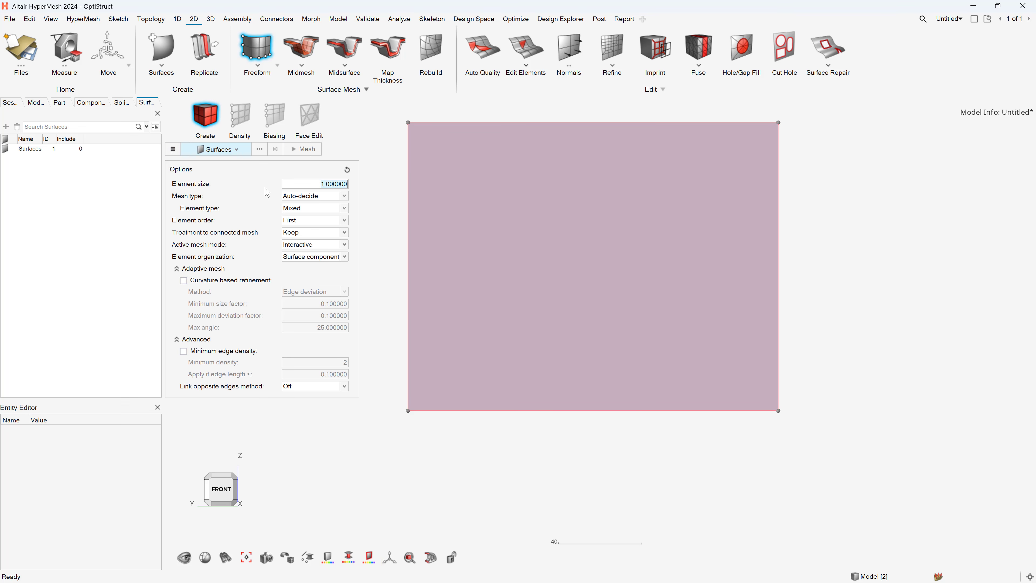
{"action": "left_click", "coordinate": [366, 181]}
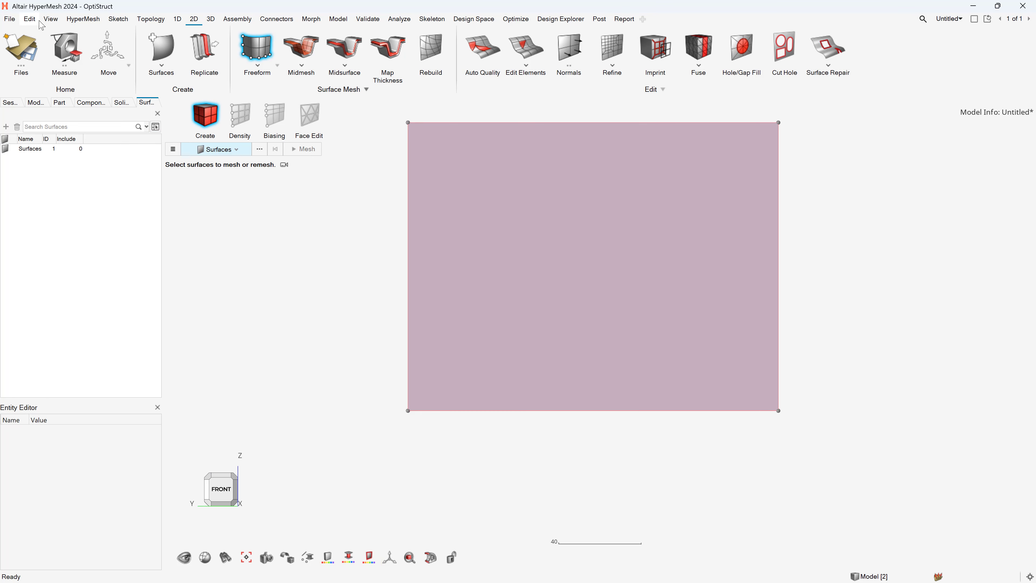
Check the view options in HyperMesh 2024, and switch to HyperWorks 2021 to display the classic Panels area
{"action": "left_click", "coordinate": [49, 21]}
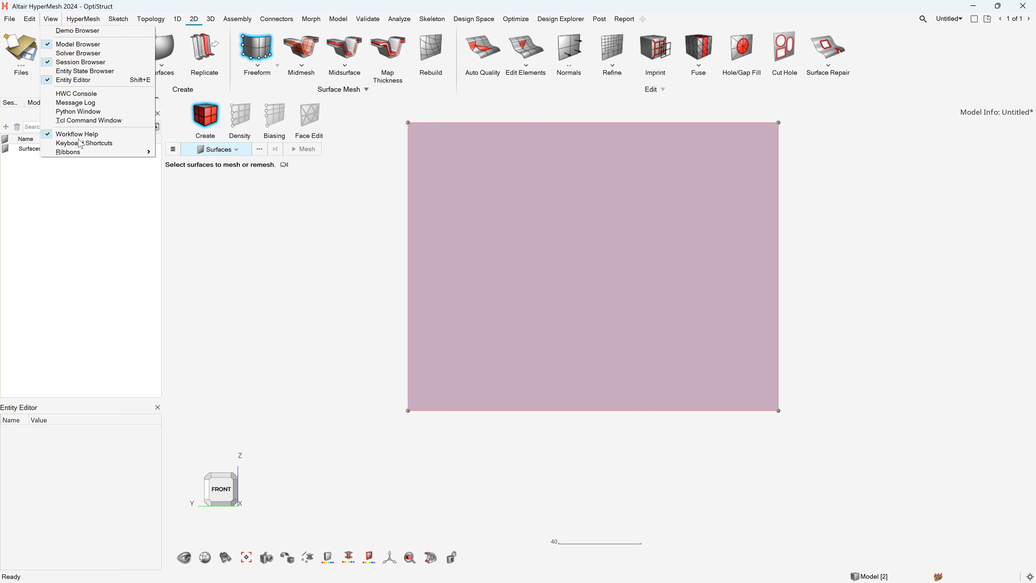
{"action": "left_click", "coordinate": [302, 269]}
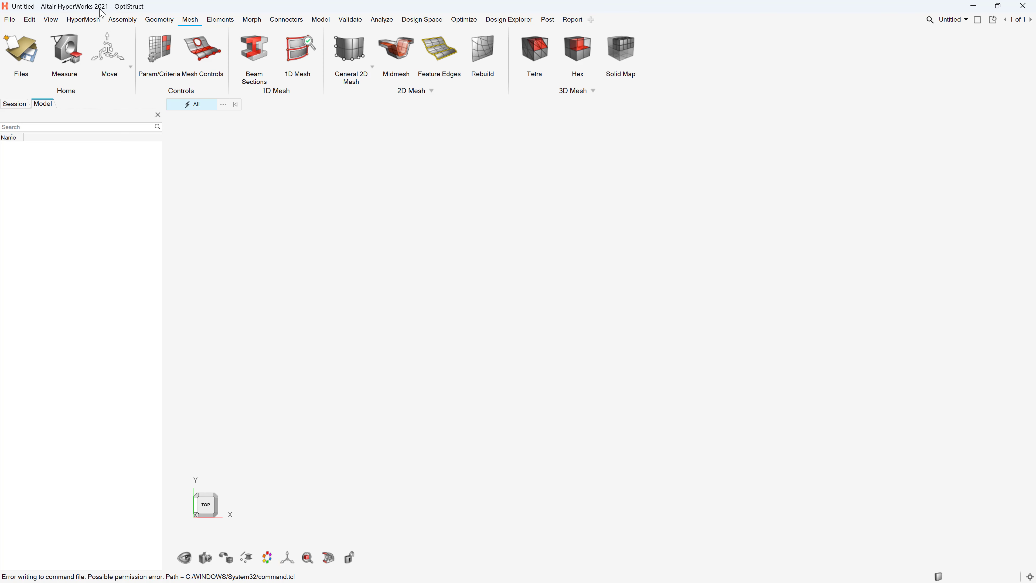
{"action": "left_click", "coordinate": [50, 19]}
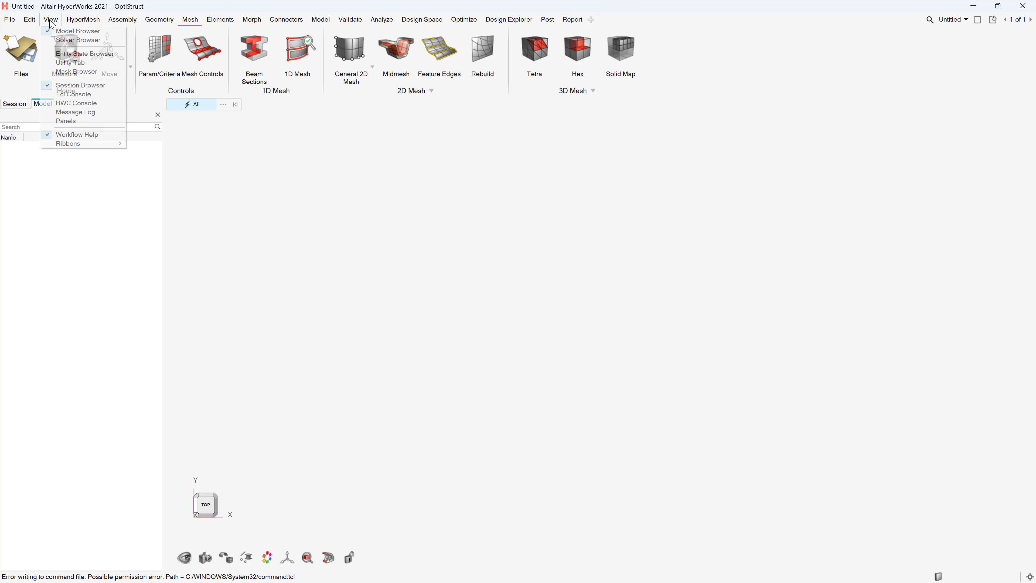
{"action": "left_click", "coordinate": [66, 121]}
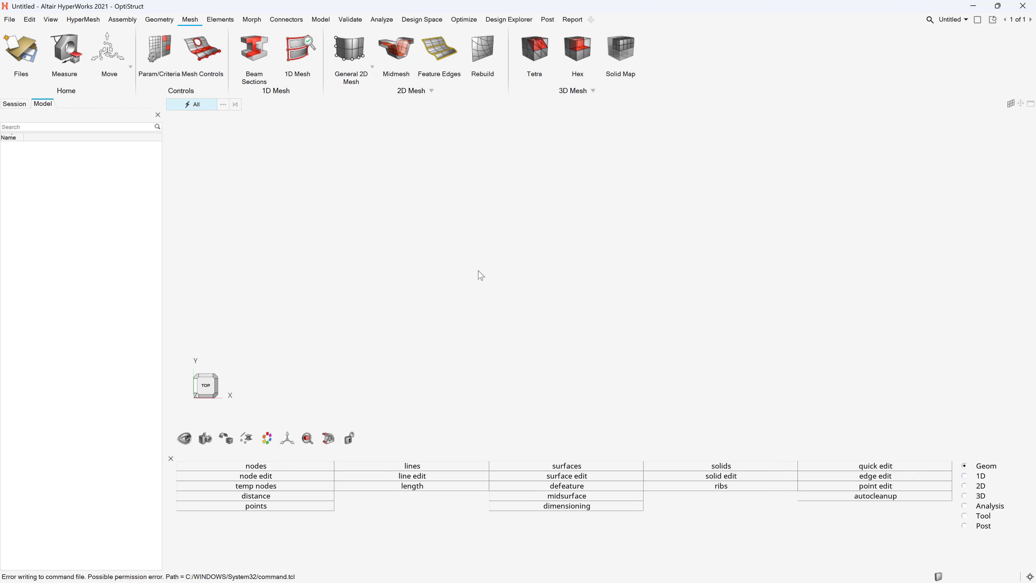
Bring up the classic delete, mask and surface mesh panels one after another
{"action": "key", "text": "F2"}
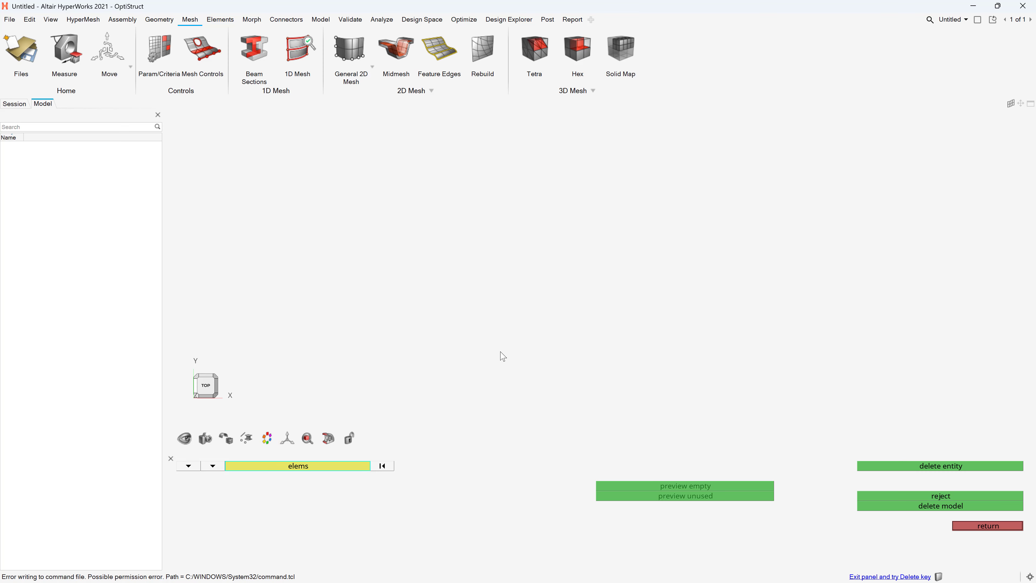
{"action": "key", "text": "F5"}
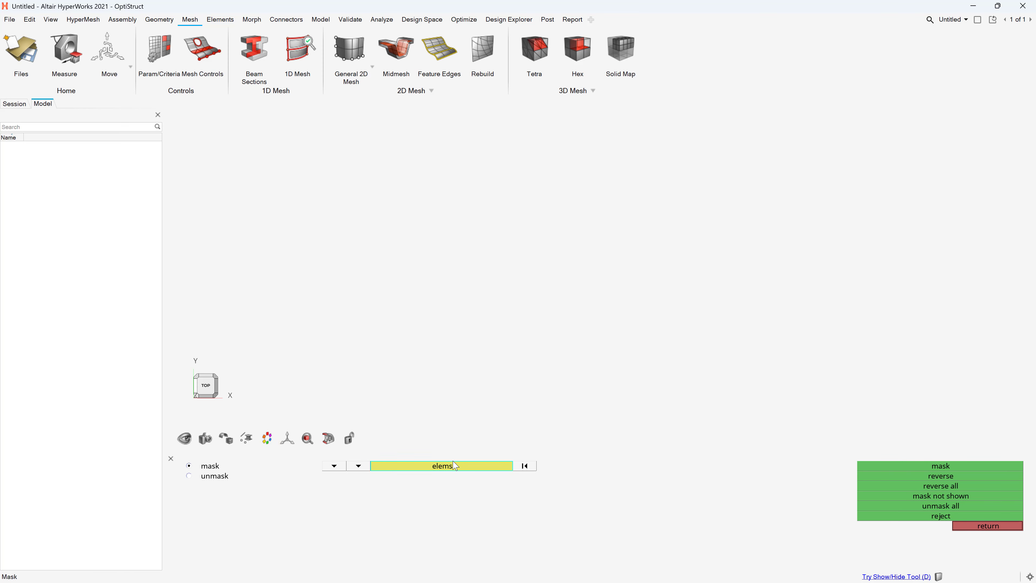
{"action": "key", "text": "F12"}
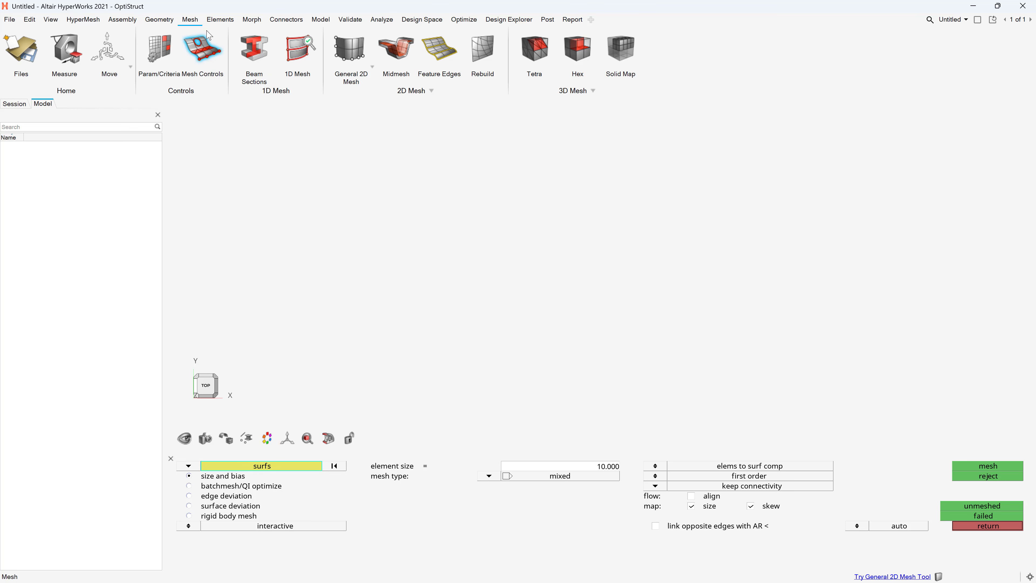
Start Panel Mesh for surfaces and examine its element size, element order and active mesh mode options
{"action": "left_click", "coordinate": [373, 68]}
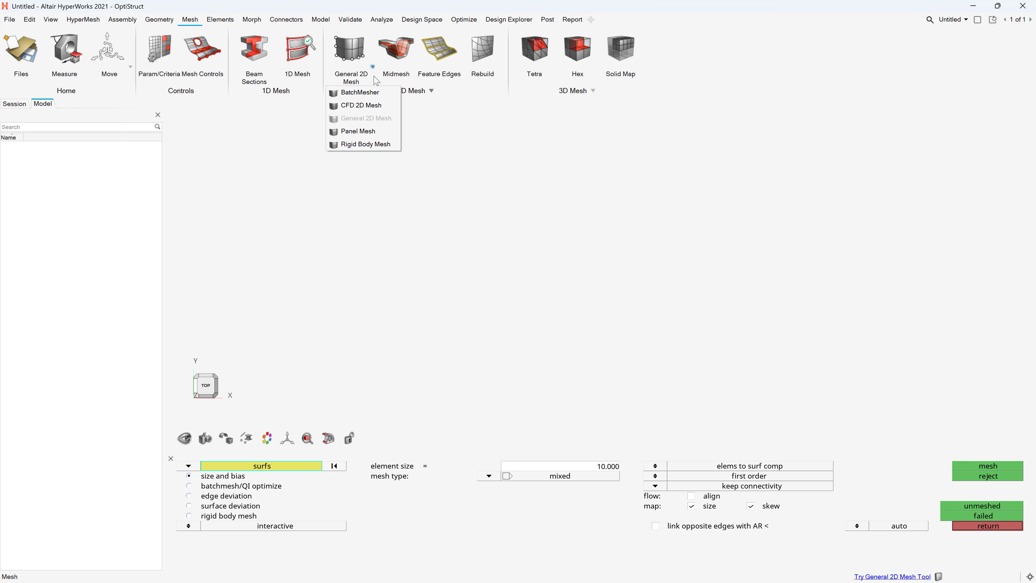
{"action": "left_click", "coordinate": [372, 131]}
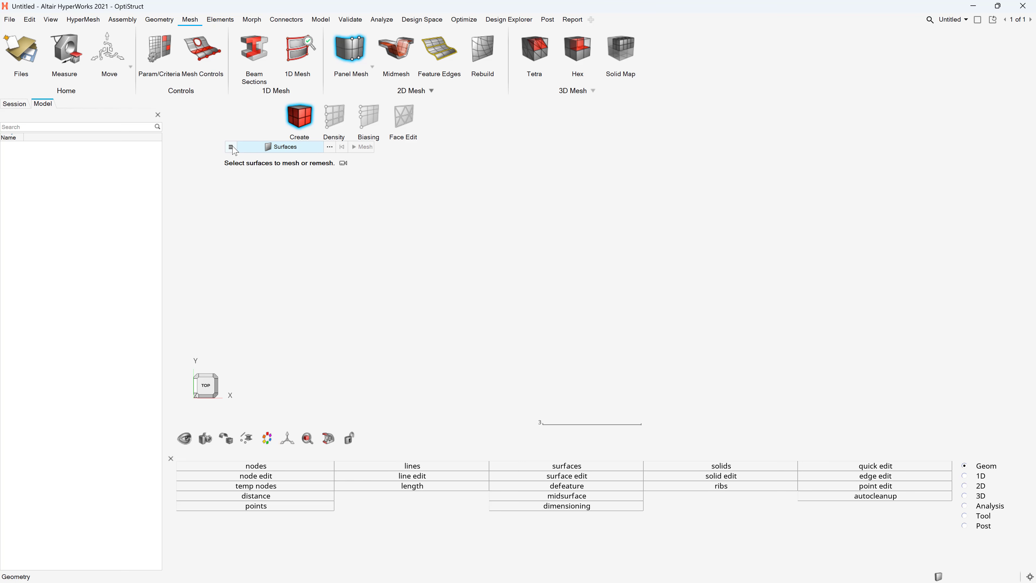
{"action": "left_click", "coordinate": [230, 147]}
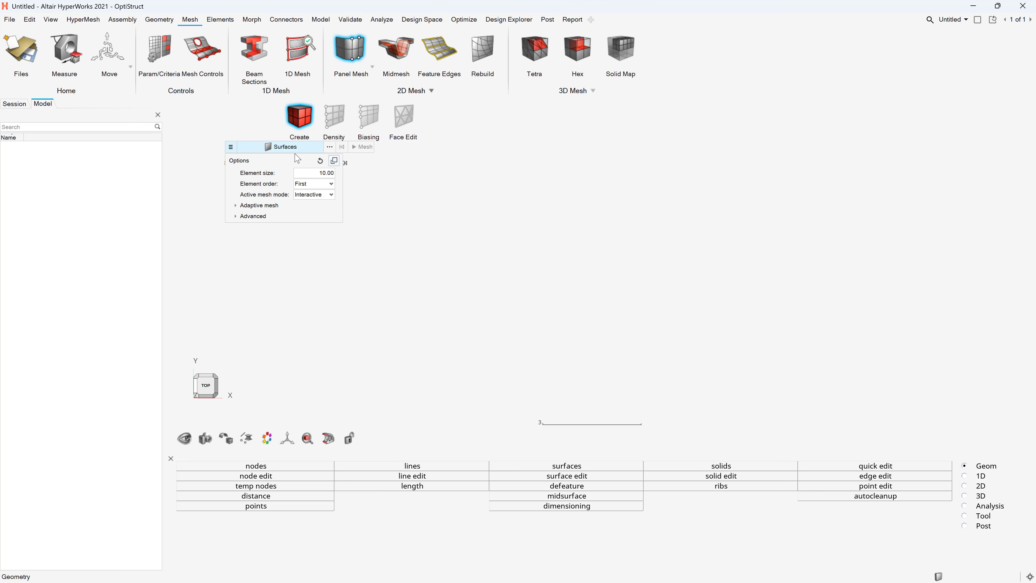
{"action": "left_click", "coordinate": [385, 244]}
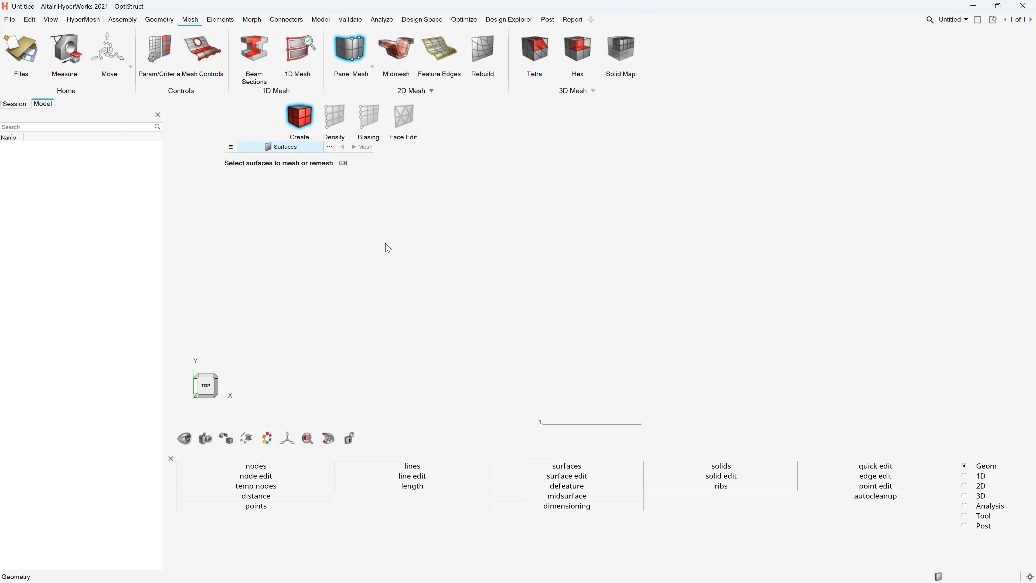
{"action": "left_click", "coordinate": [231, 147]}
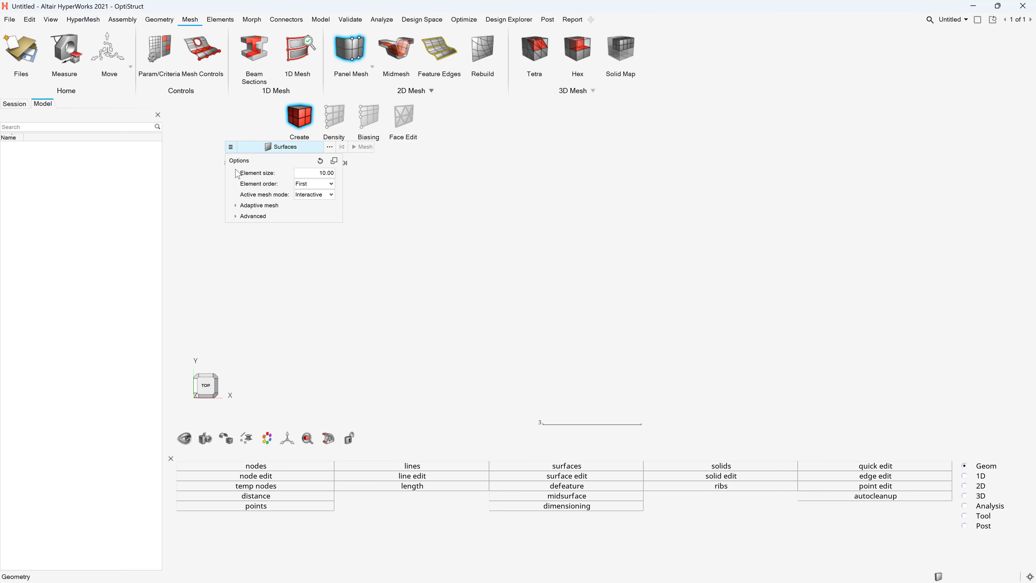
{"action": "left_click", "coordinate": [433, 246]}
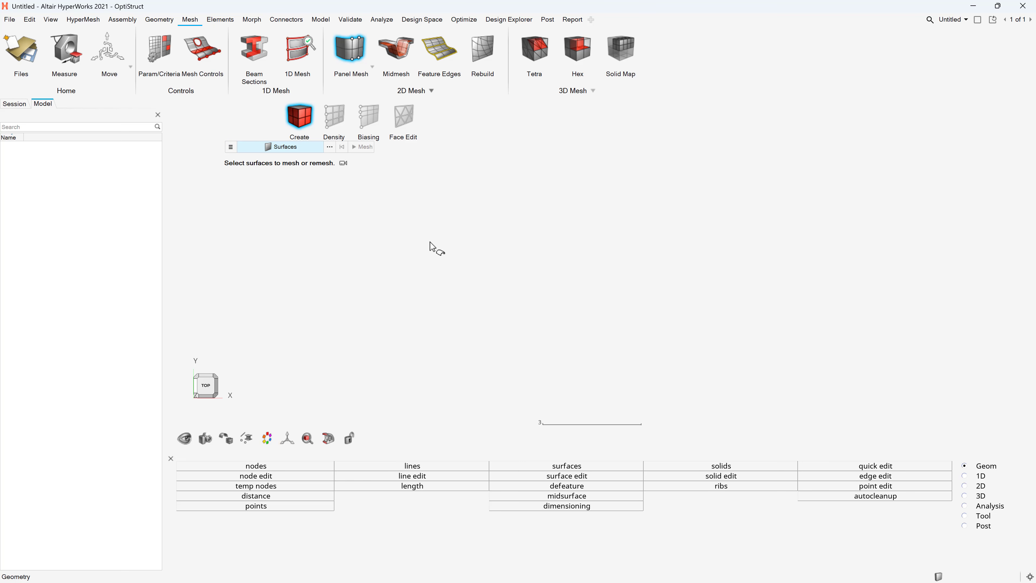
{"action": "key", "text": "F12"}
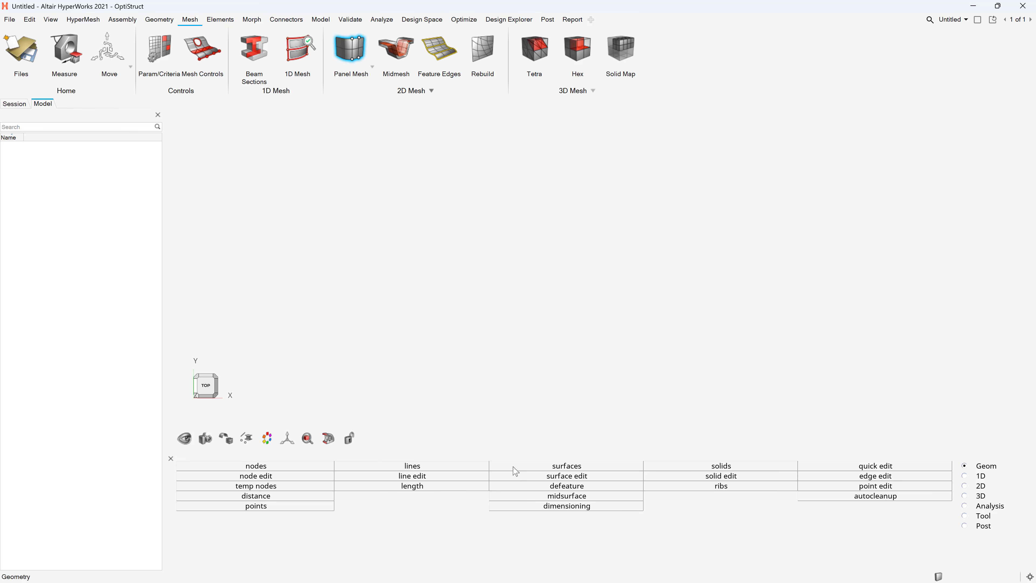